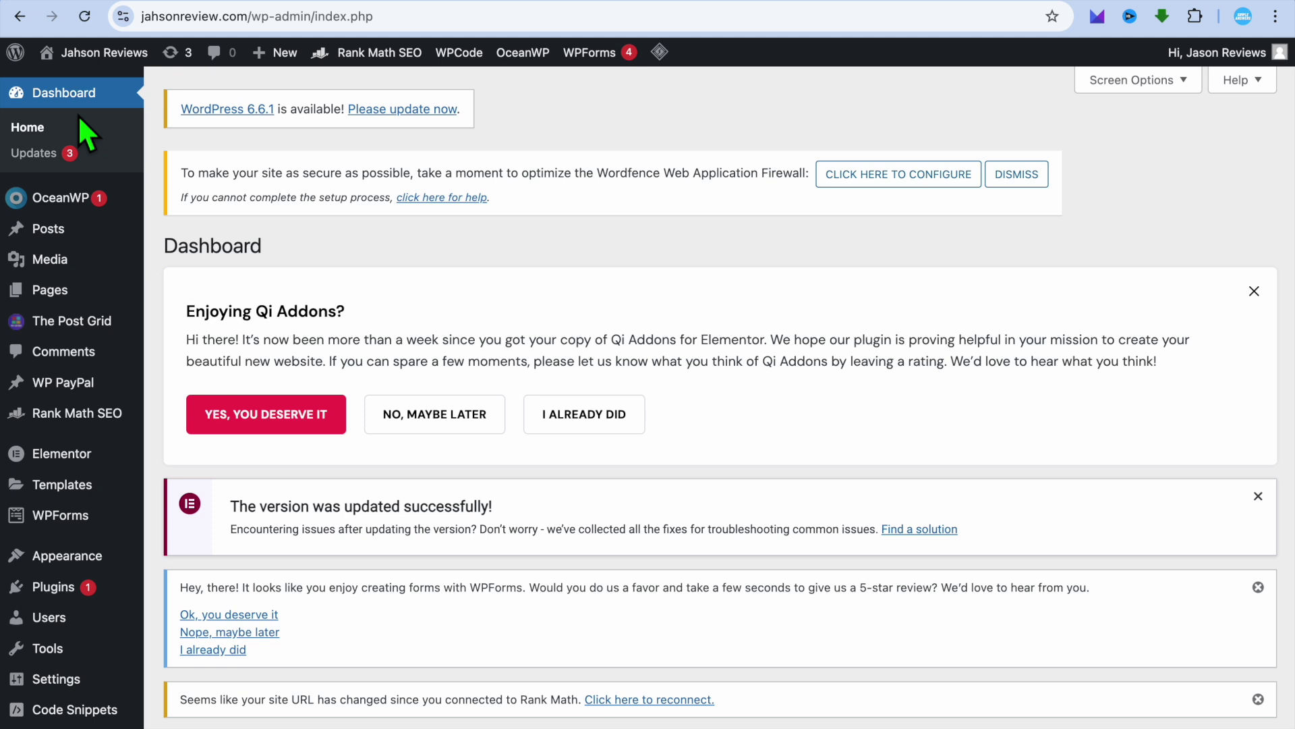
# Step: Go to Posts > All Posts to list all 26 posts, including drafts
pyautogui.click(63, 233)
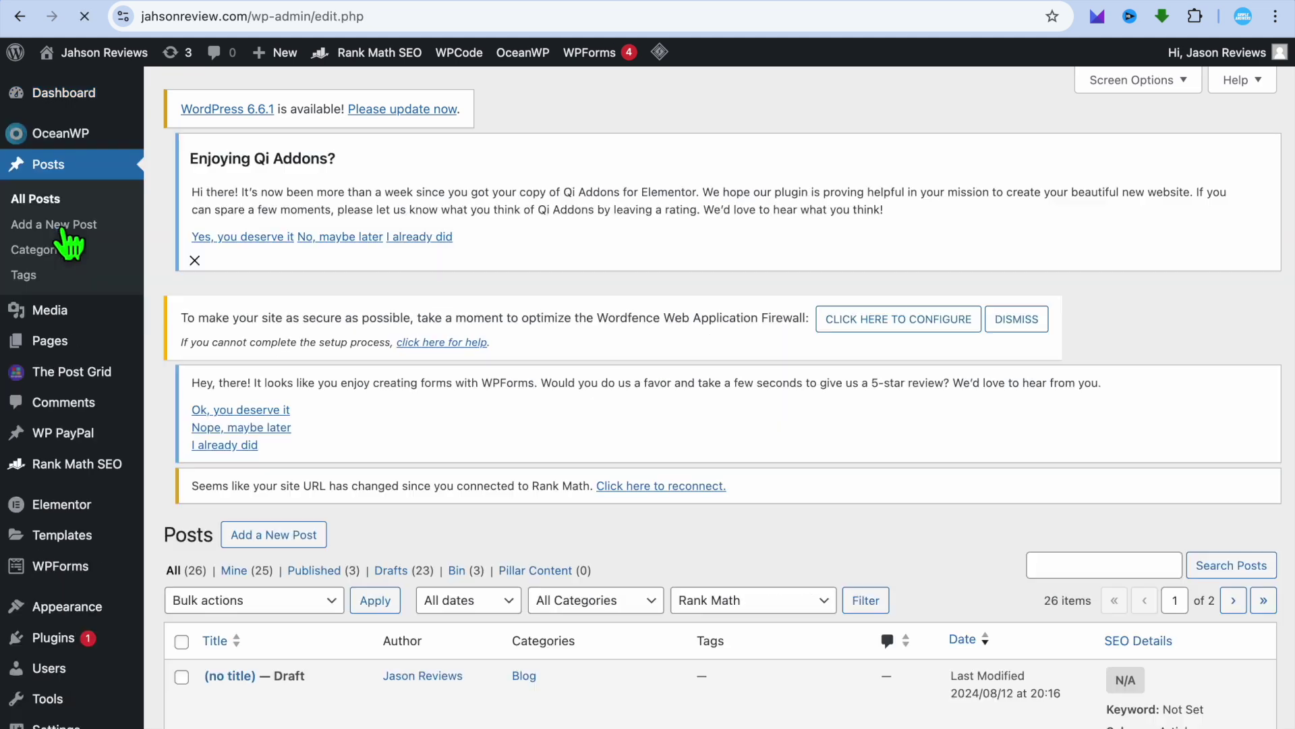
pyautogui.scroll(-5, 395, 430)
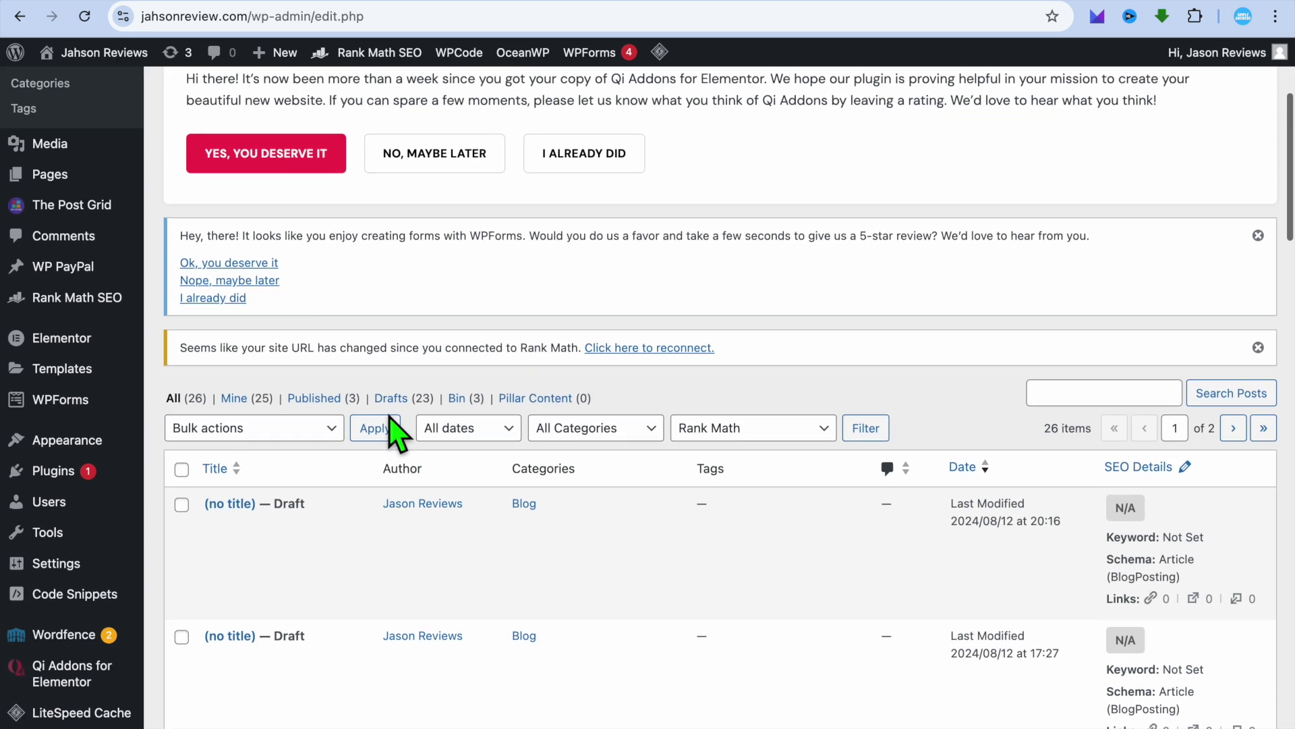
# Step: Filter the posts table to Published (3)
pyautogui.click(334, 398)
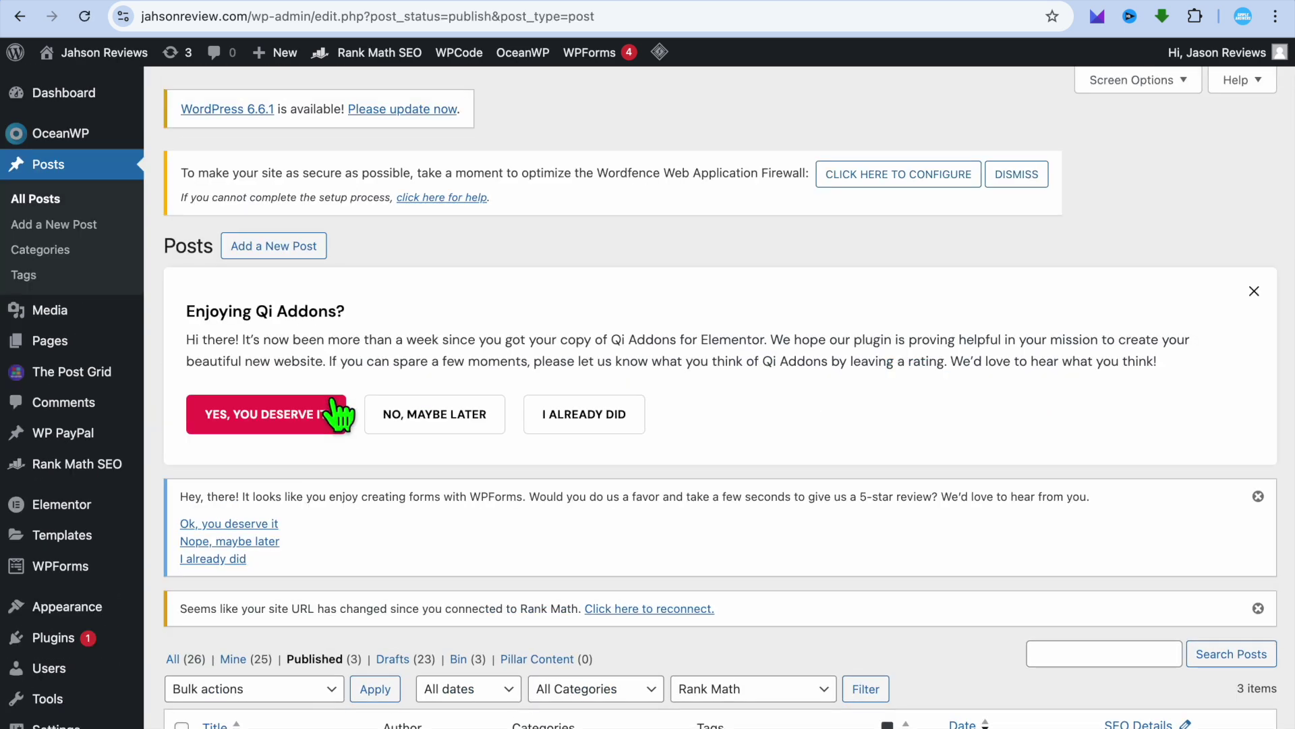
pyautogui.scroll(-3, 396, 544)
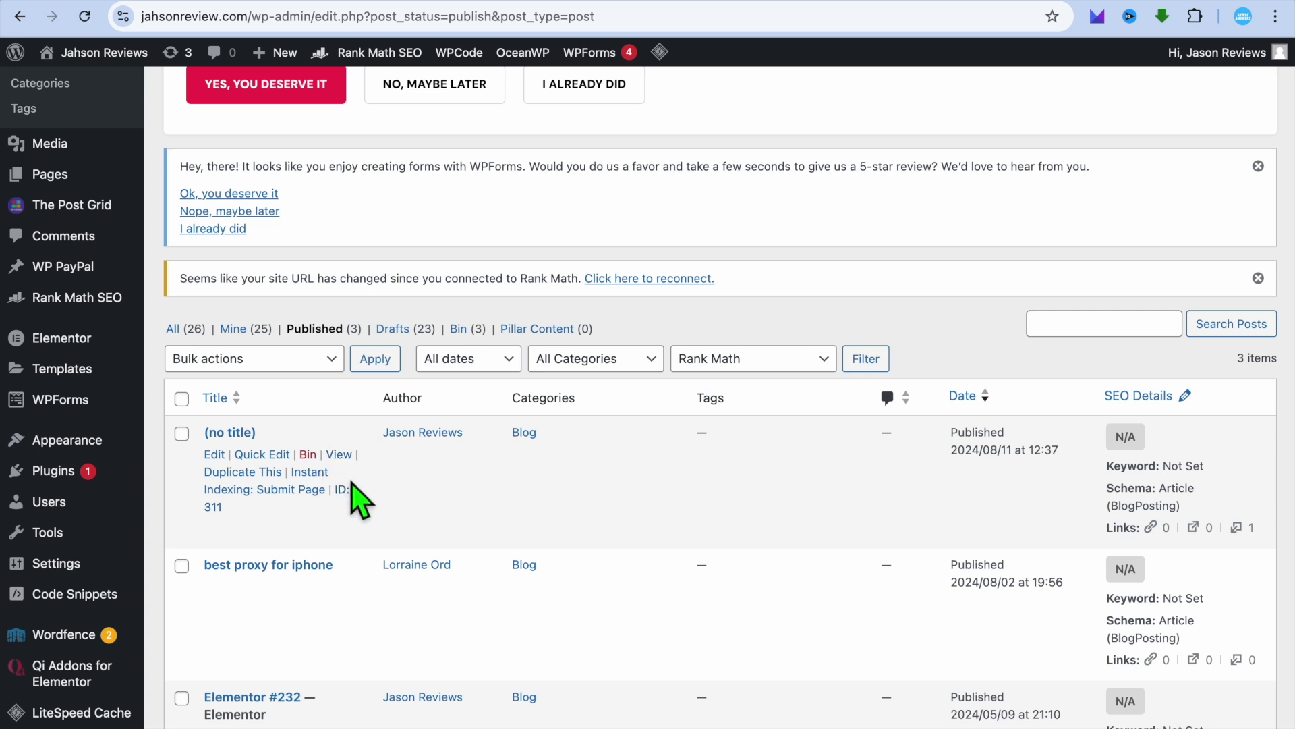
# Step: Copy the live 'best proxy for iphone' post URL from the address bar, then go back
pyautogui.click(339, 587)
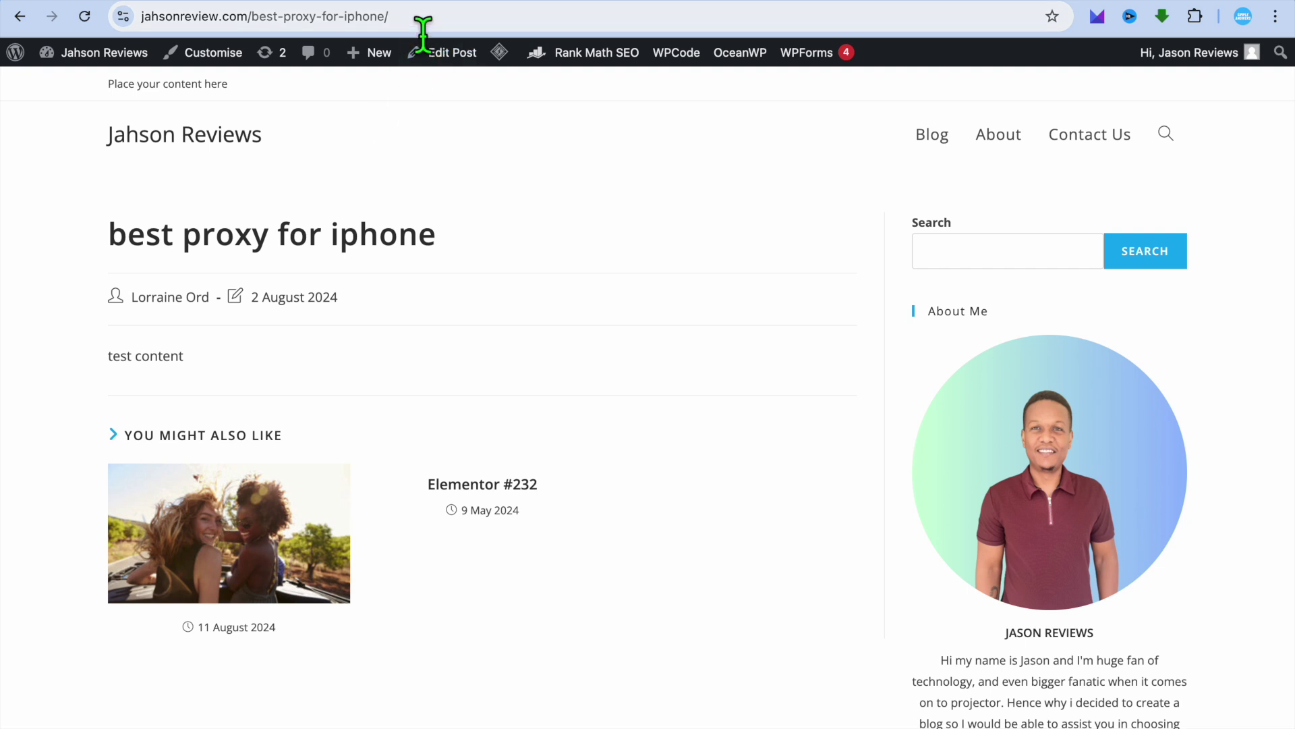
pyautogui.click(422, 23)
pyautogui.rightClick(422, 21)
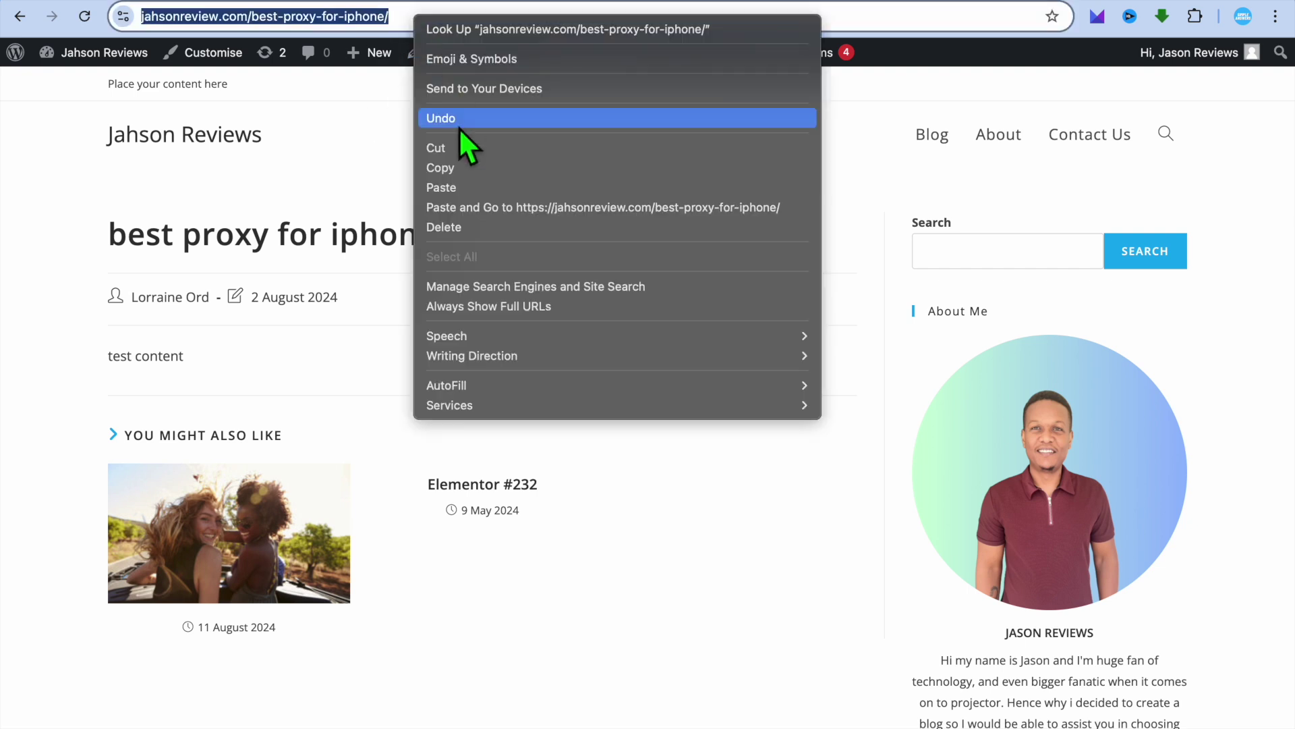
pyautogui.click(460, 166)
pyautogui.click(29, 17)
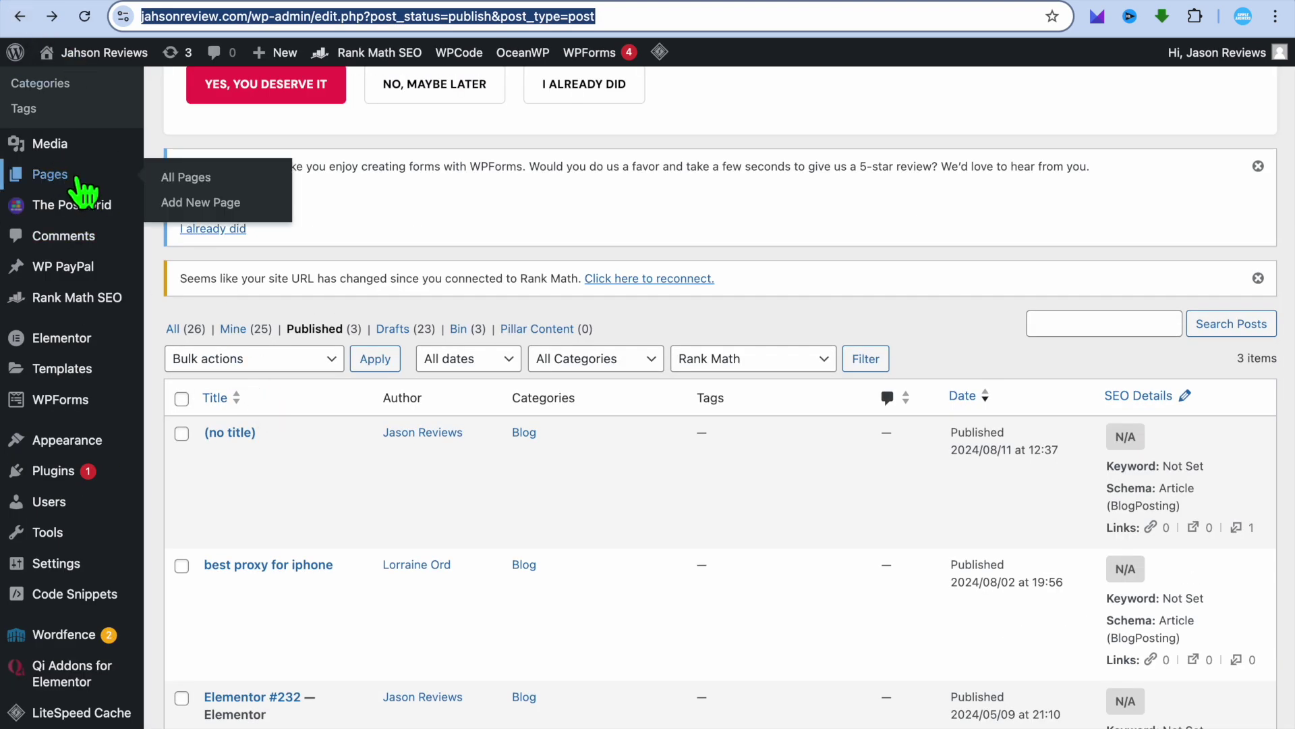
# Step: Add a new page and close the 'Restore the backup' banner
pyautogui.moveTo(47, 174)
pyautogui.click(189, 210)
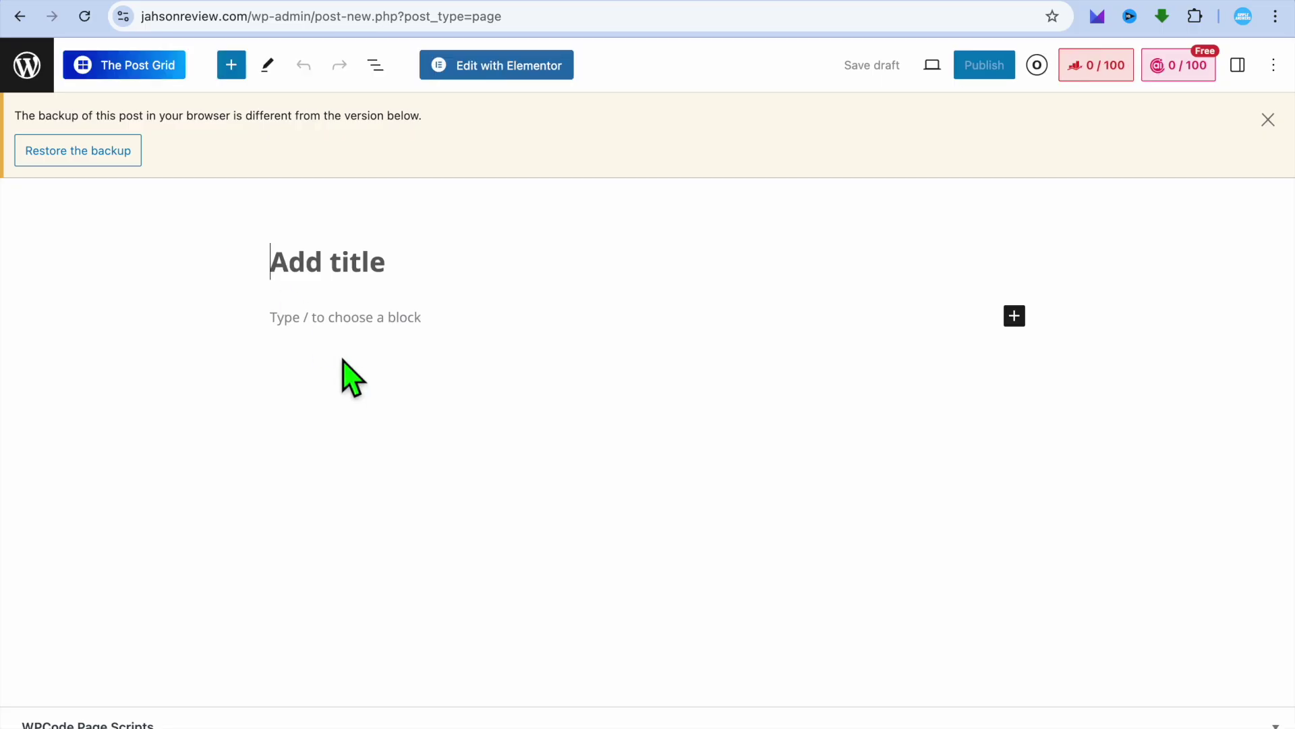
pyautogui.click(1268, 120)
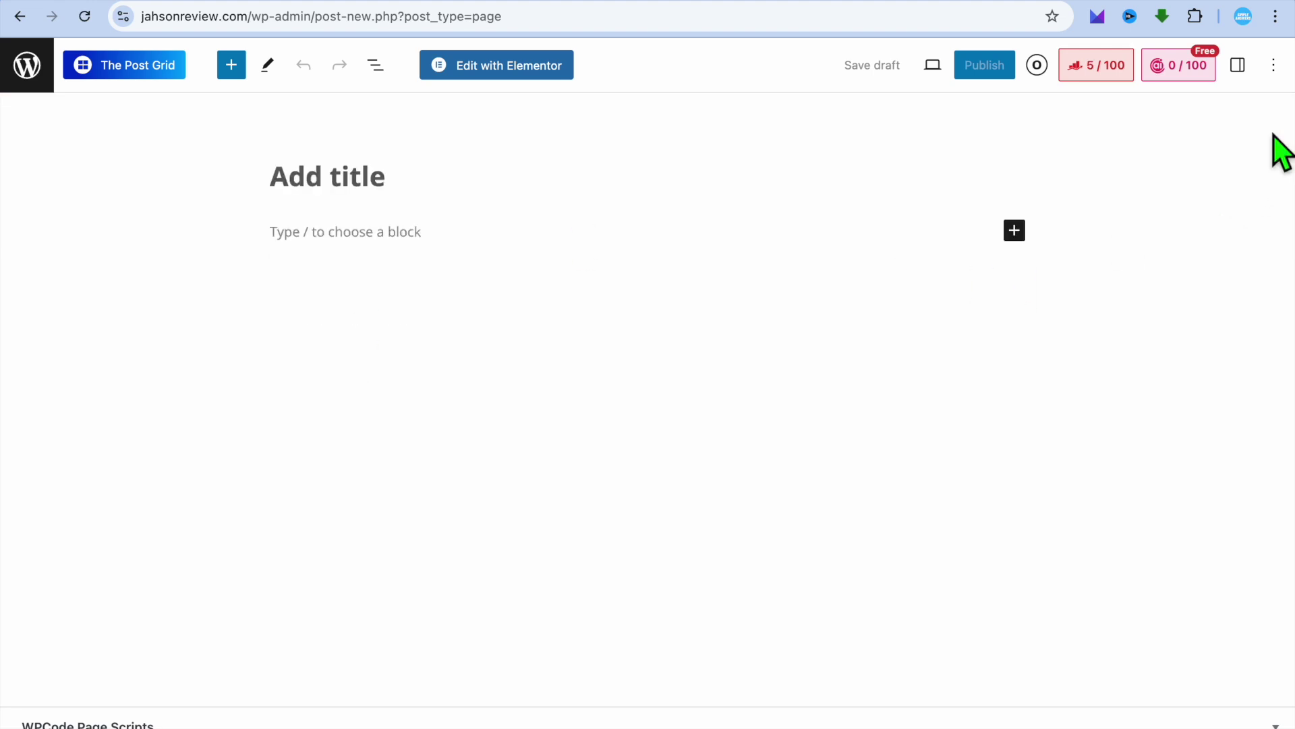
# Step: Insert an Embed block with the pasted 'best proxy for iphone' post URL
pyautogui.click(1014, 231)
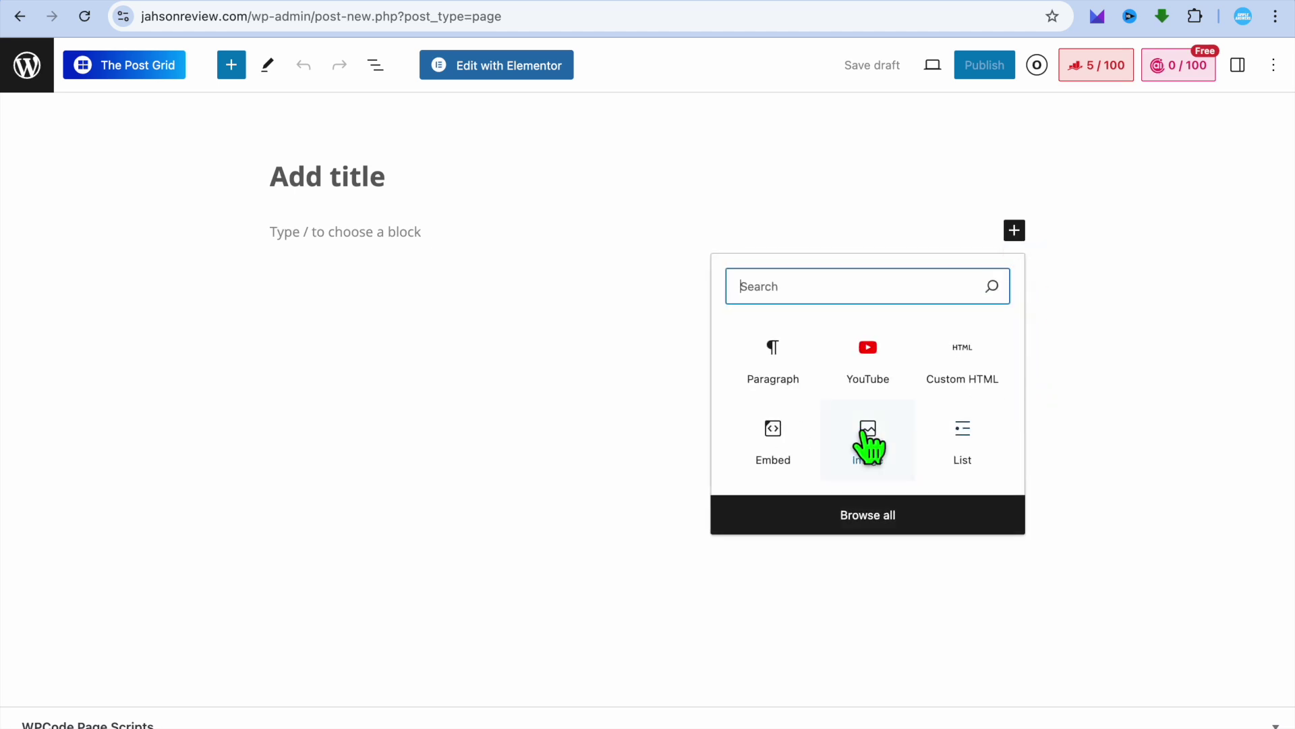
pyautogui.click(765, 446)
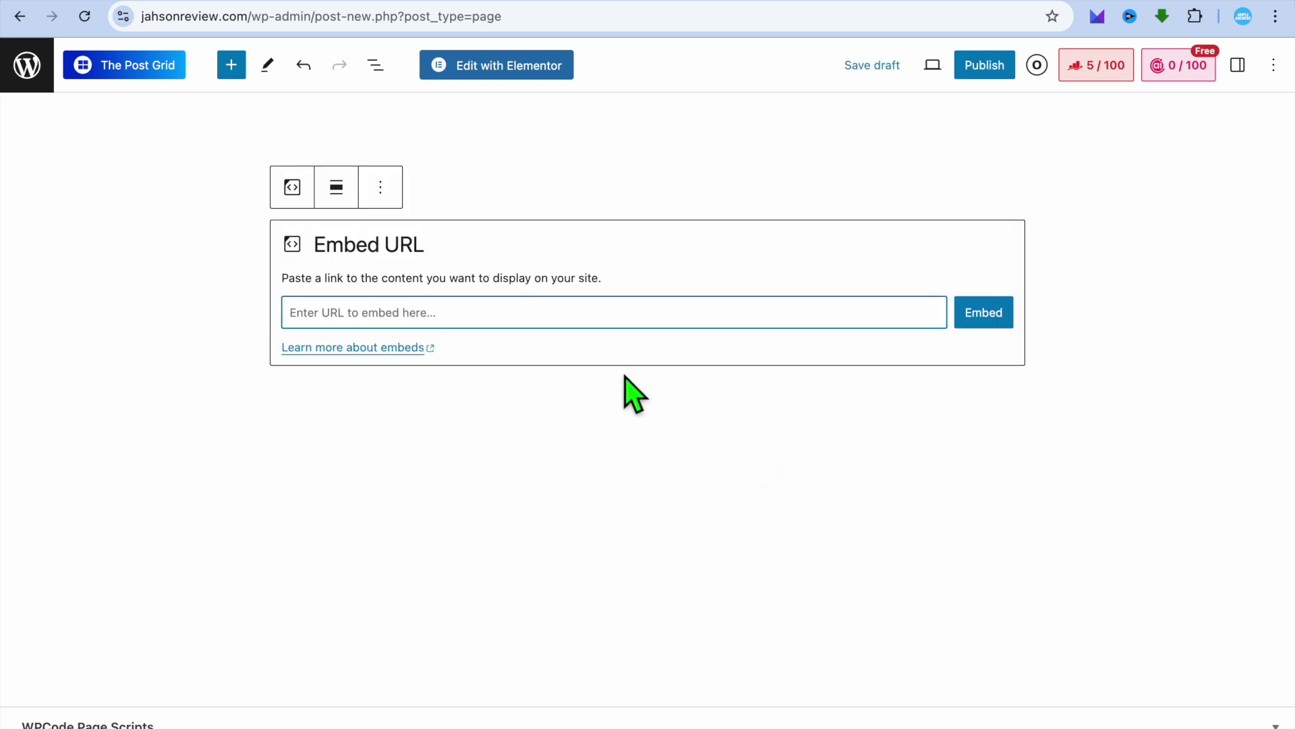
pyautogui.rightClick(485, 324)
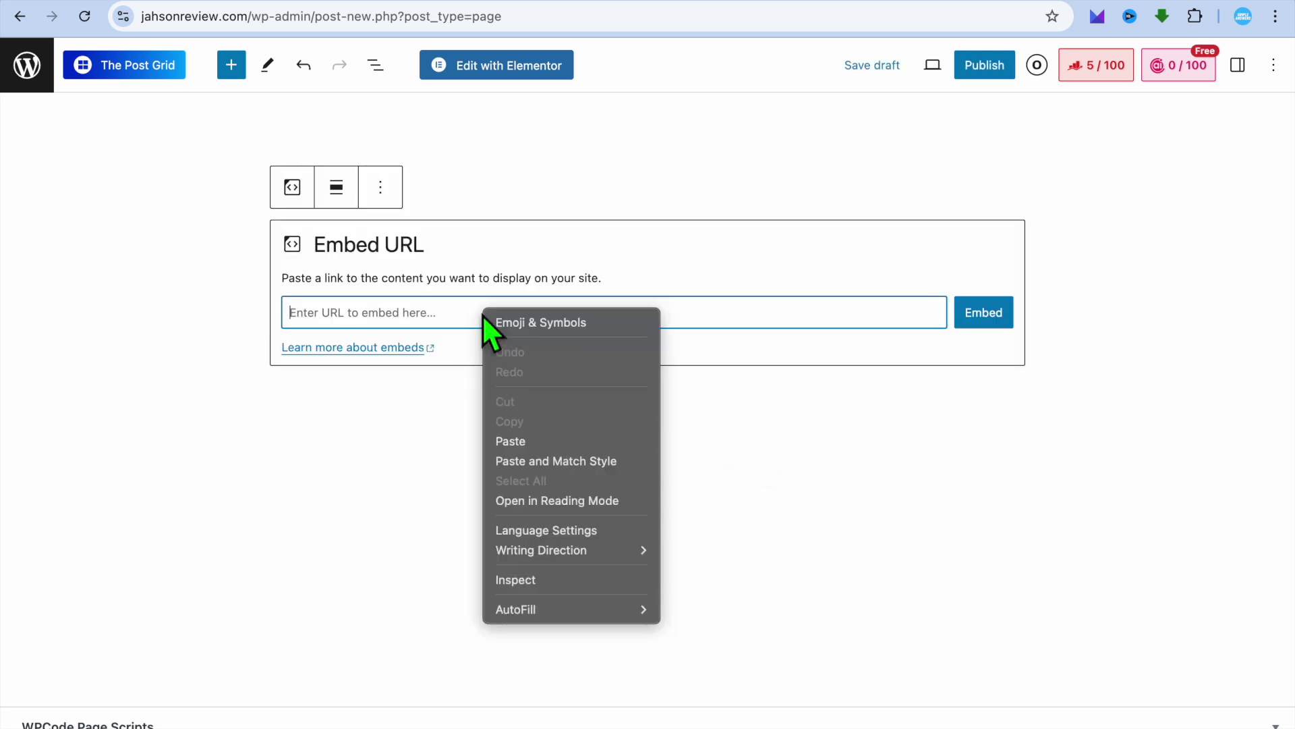
pyautogui.click(551, 441)
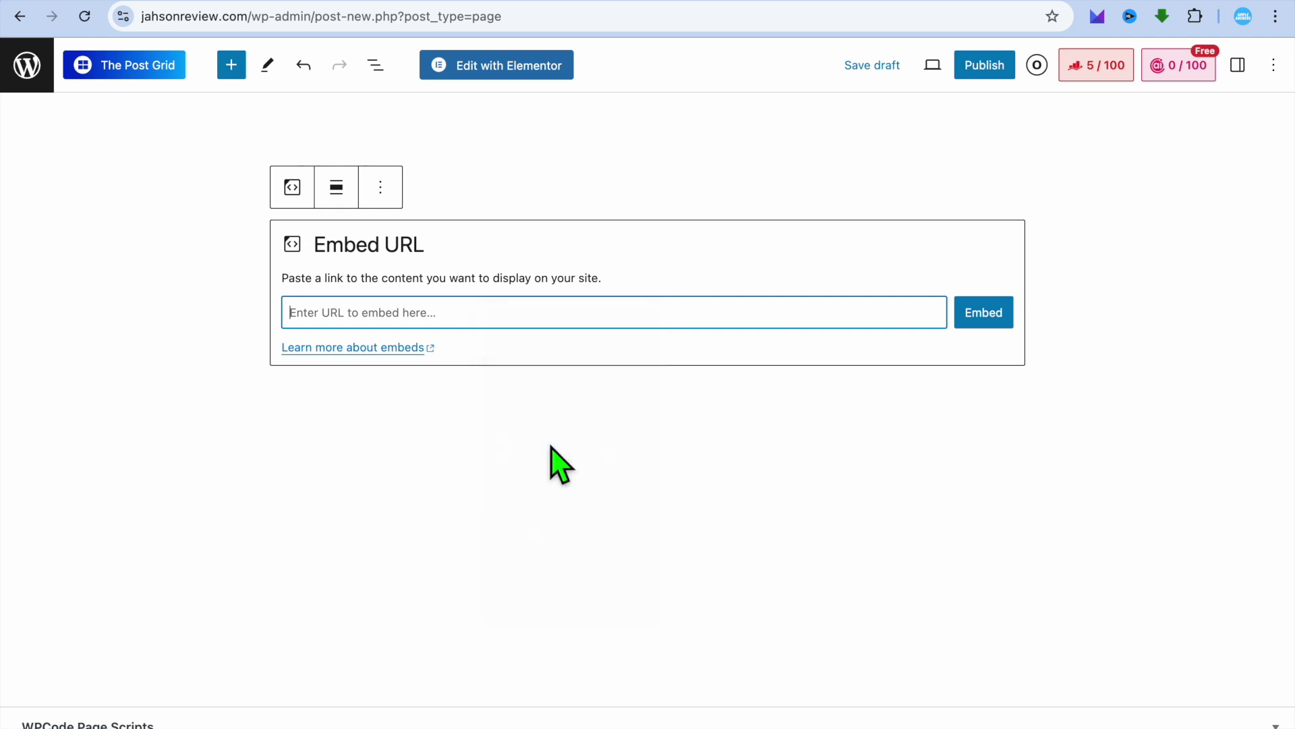
pyautogui.click(986, 318)
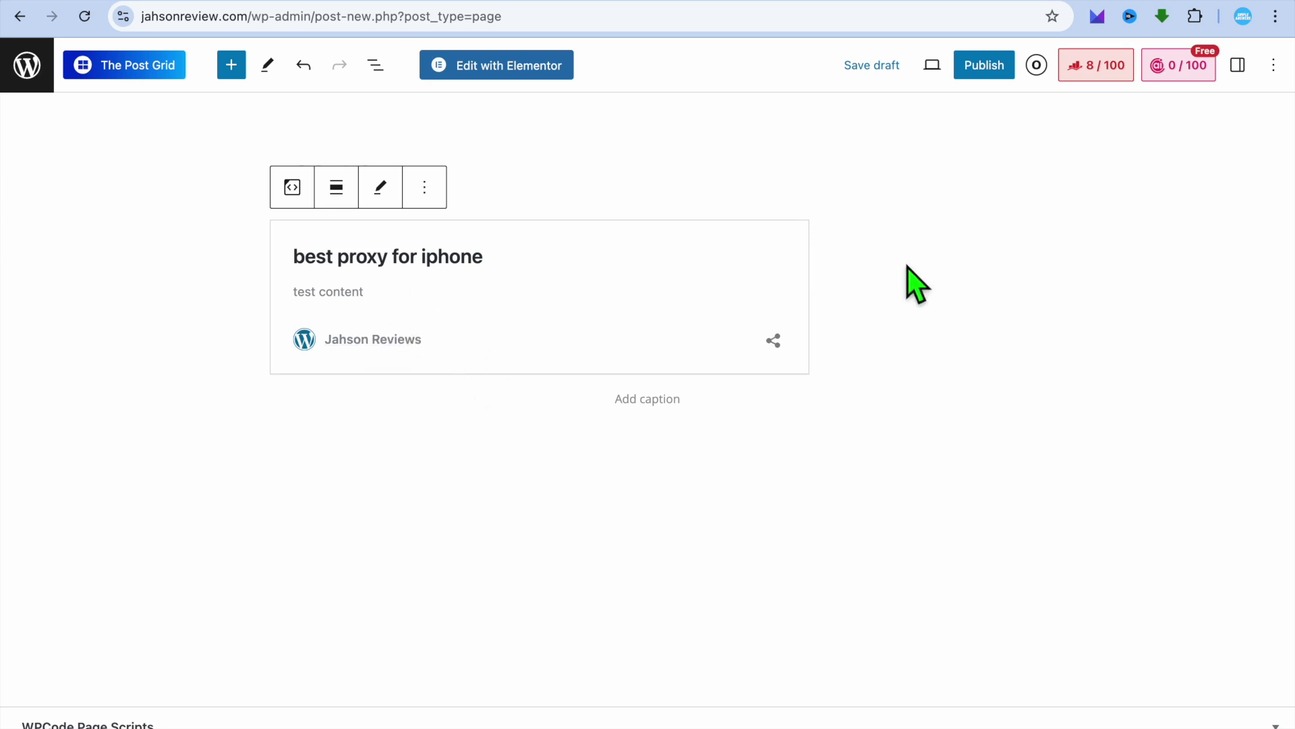
# Step: Preview the page in a new tab and follow the embed card to the post
pyautogui.click(932, 65)
pyautogui.click(849, 227)
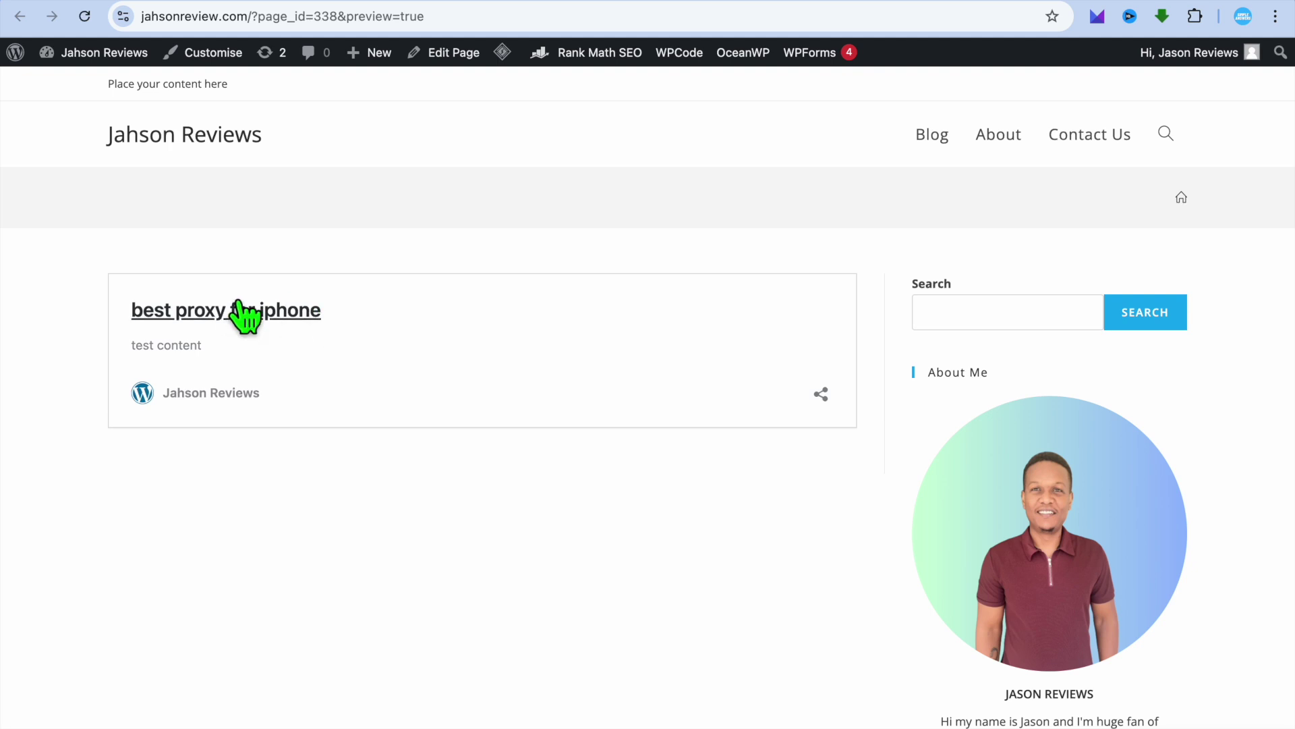
pyautogui.click(291, 322)
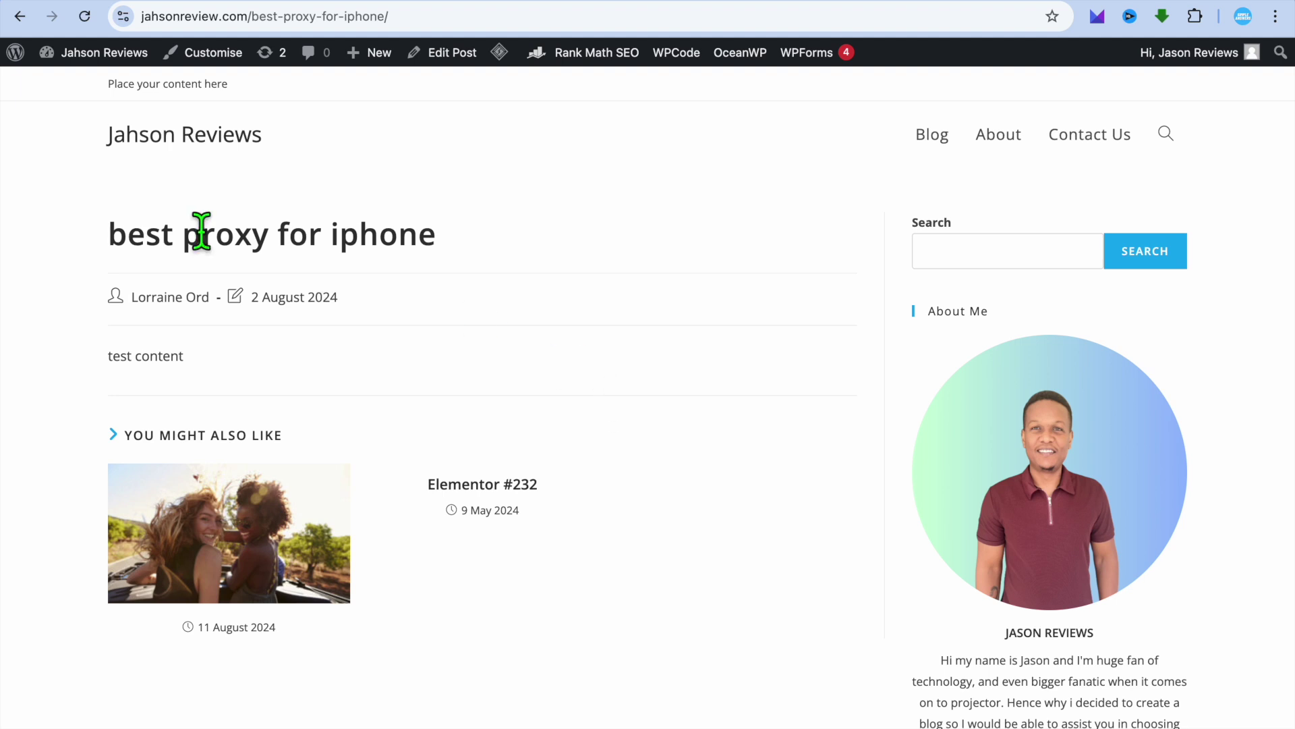
pyautogui.click(25, 23)
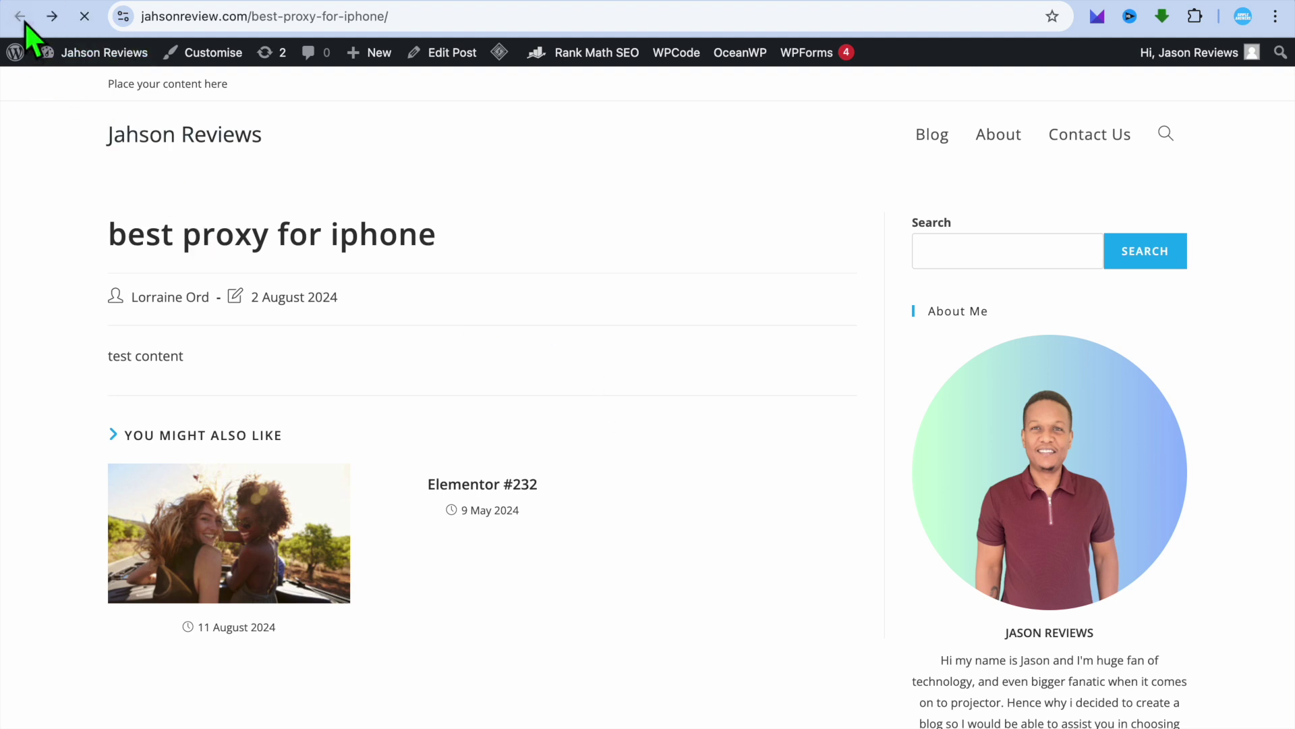